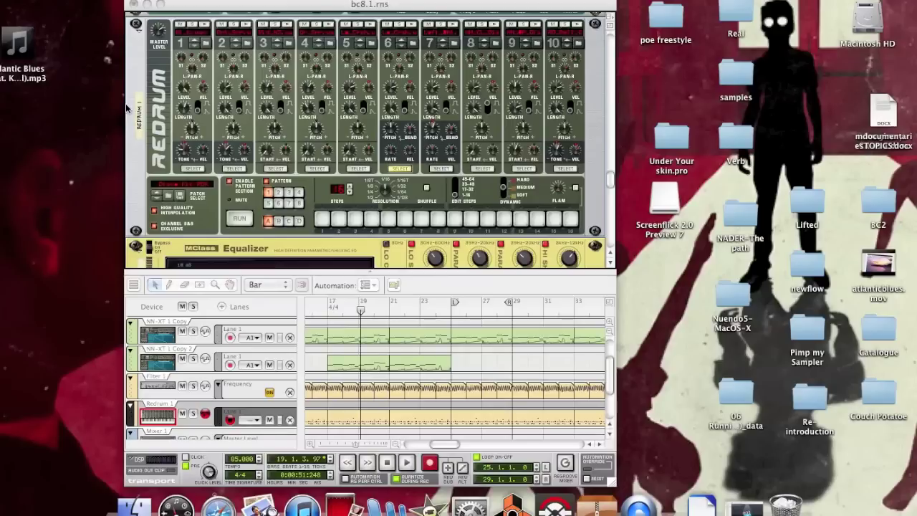
Step: Examine the Redrum drum machine and the equalizer and reverb devices below it in the rack
click(129, 81)
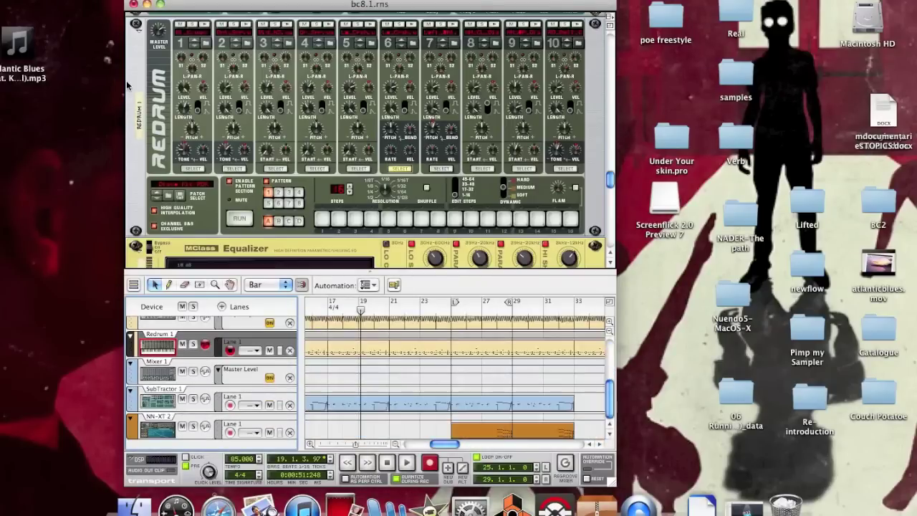
scroll(127, 86, down, 4)
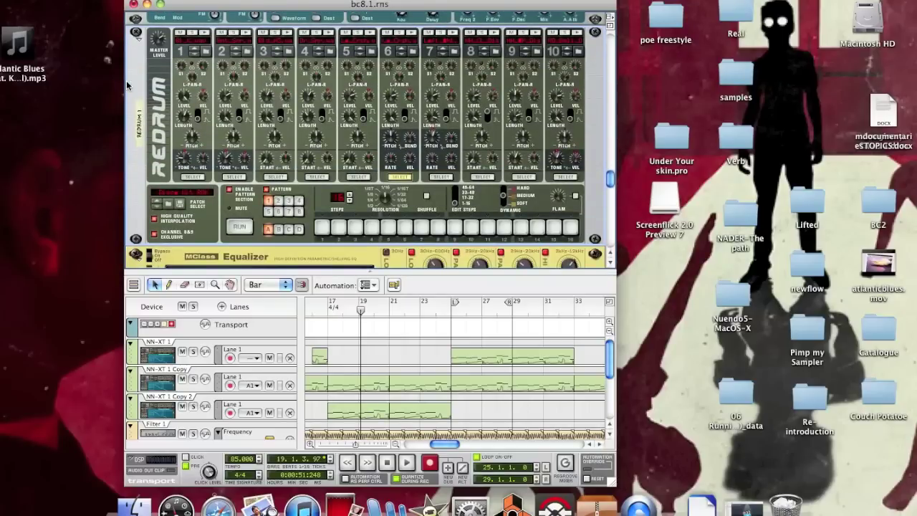
scroll(127, 85, up, 10)
scroll(127, 85, down, 12)
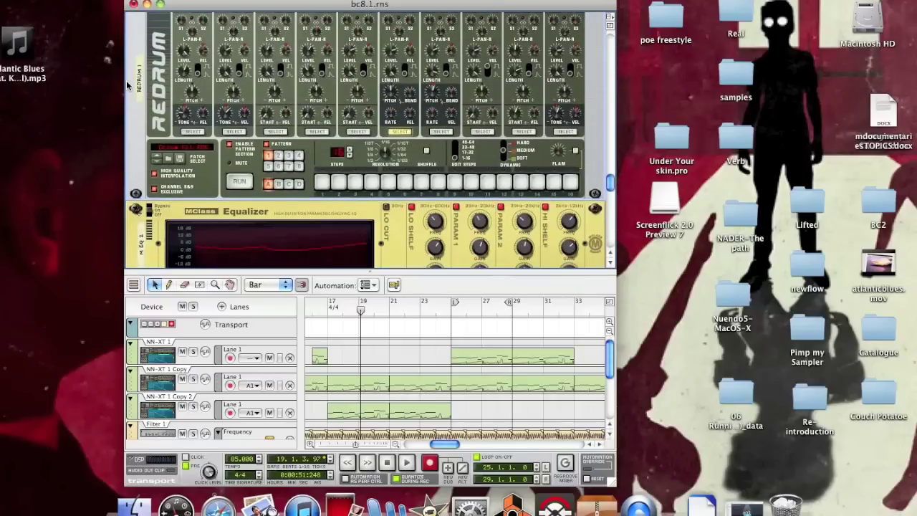
scroll(136, 134, up, 5)
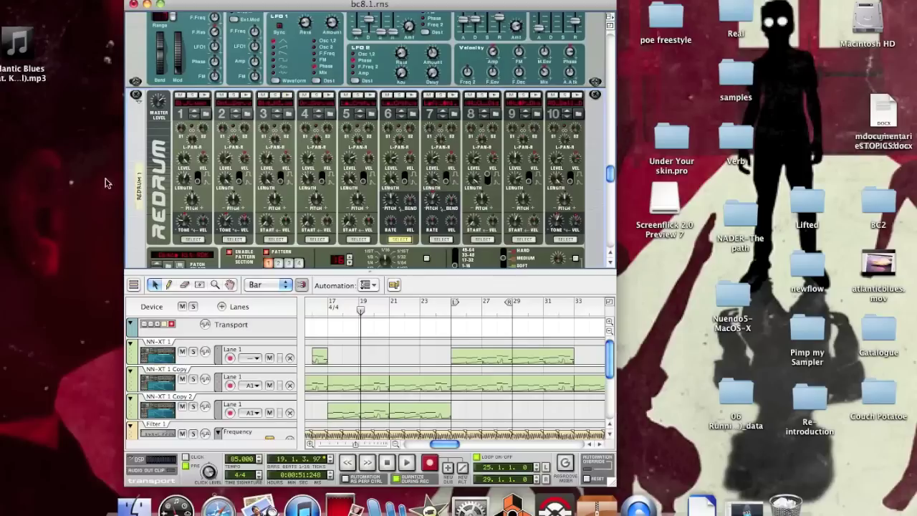
scroll(129, 150, down, 1)
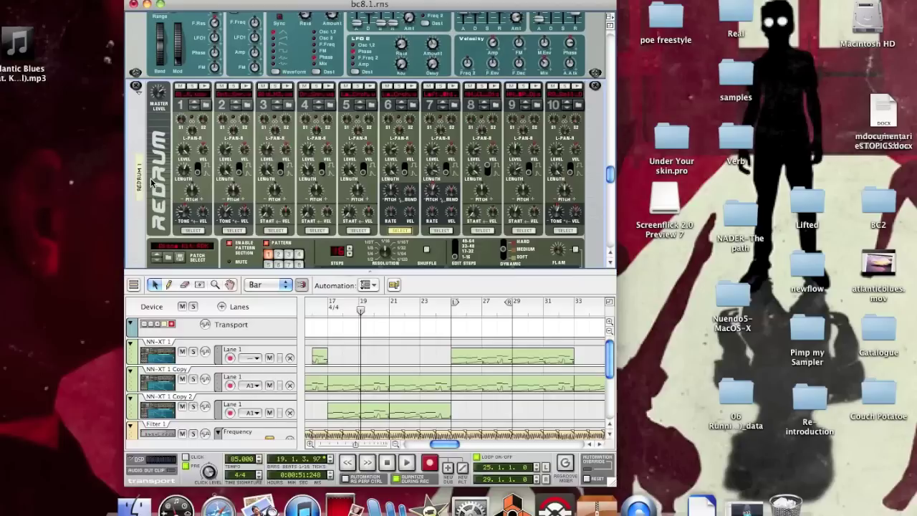
scroll(177, 228, down, 5)
scroll(176, 228, down, 4)
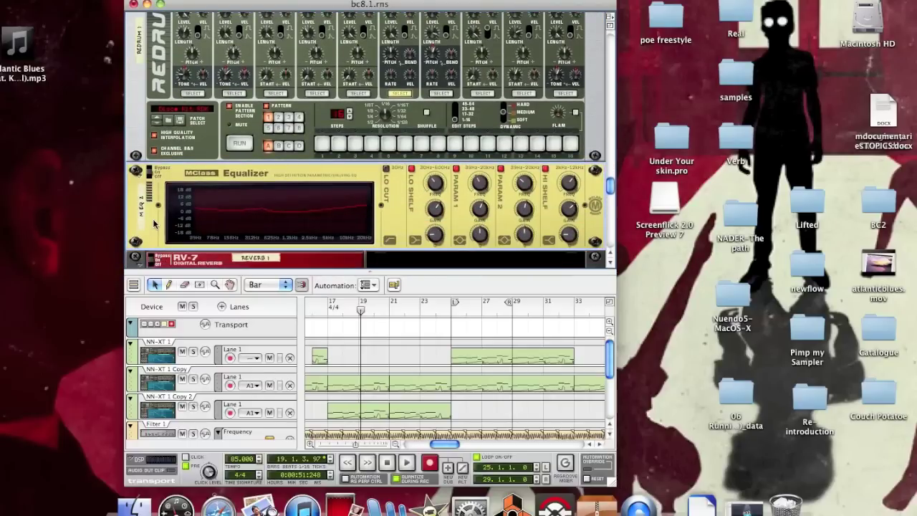
scroll(153, 224, down, 15)
scroll(338, 209, up, 10)
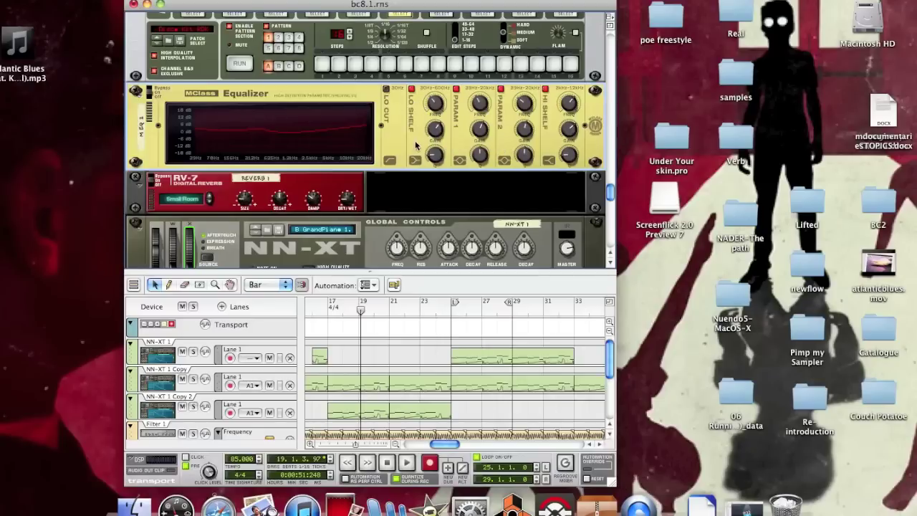
Step: Check the Low Shelf, Parametric 1, Parametric 2 and High Shelf gains on the MClass Equalizer under the Redrum
scroll(415, 146, up, 1)
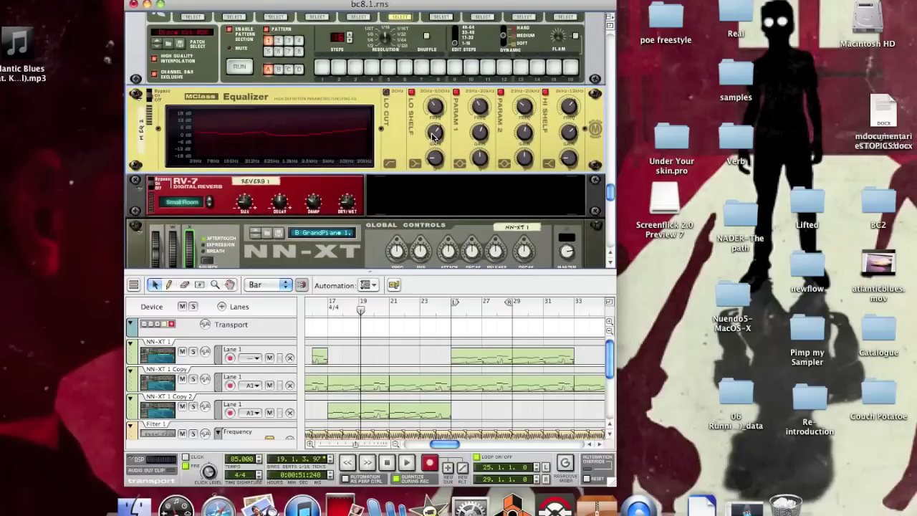
mouse_move(434, 137)
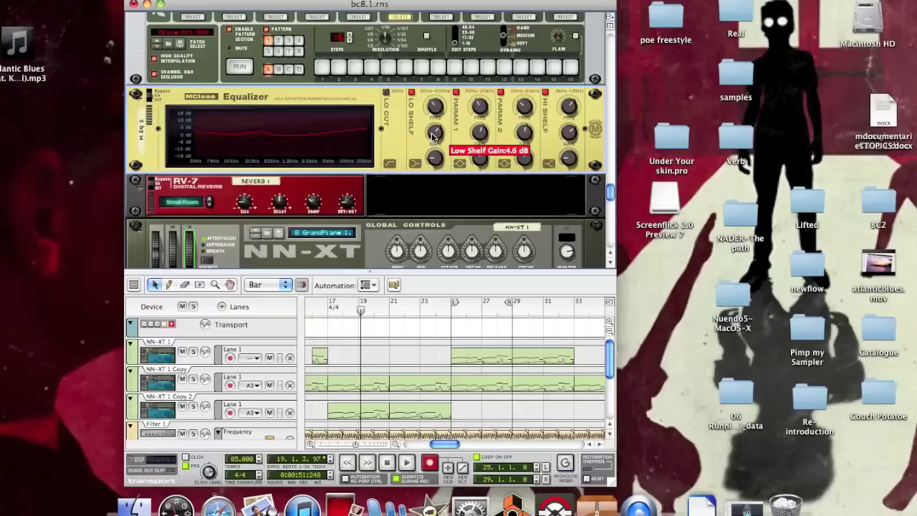
mouse_move(480, 134)
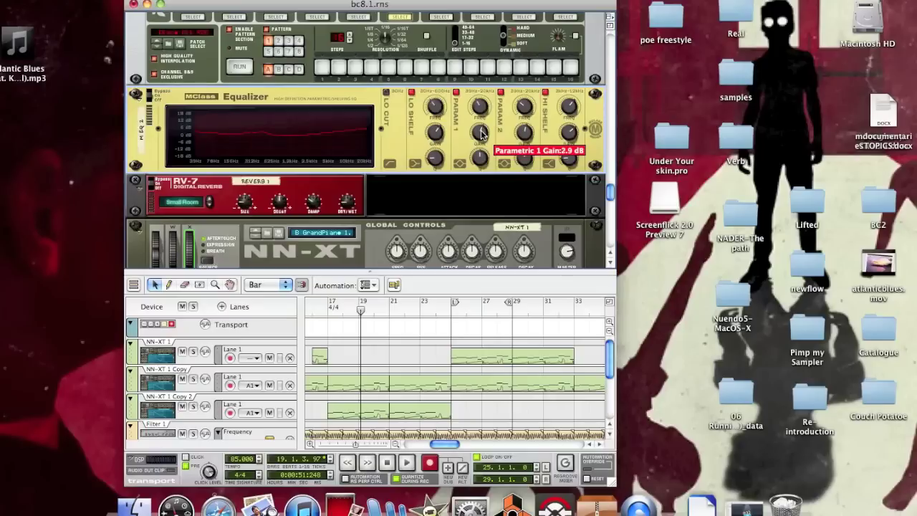
mouse_move(526, 136)
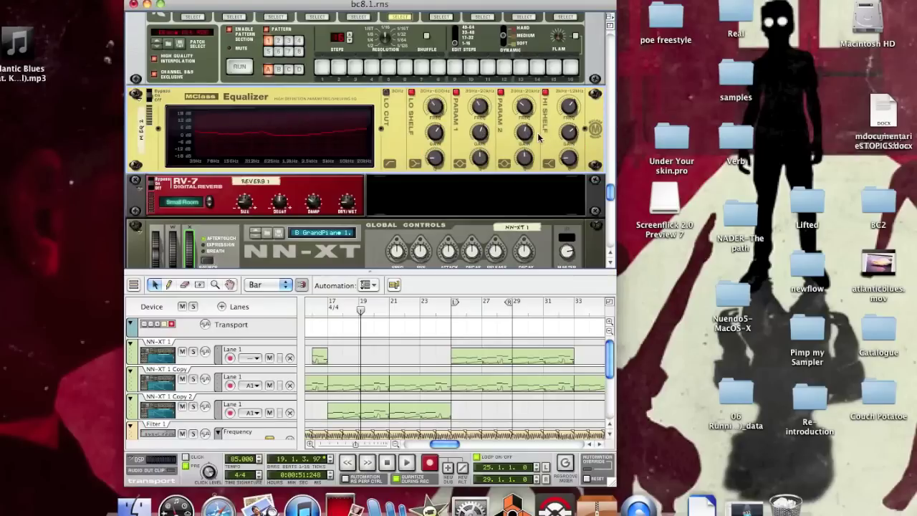
mouse_move(570, 134)
Step: Browse the RV-7 reverb's algorithms, including Large Hall, return to Small Room and check the Dry/Wet amount
click(210, 205)
click(209, 205)
click(210, 204)
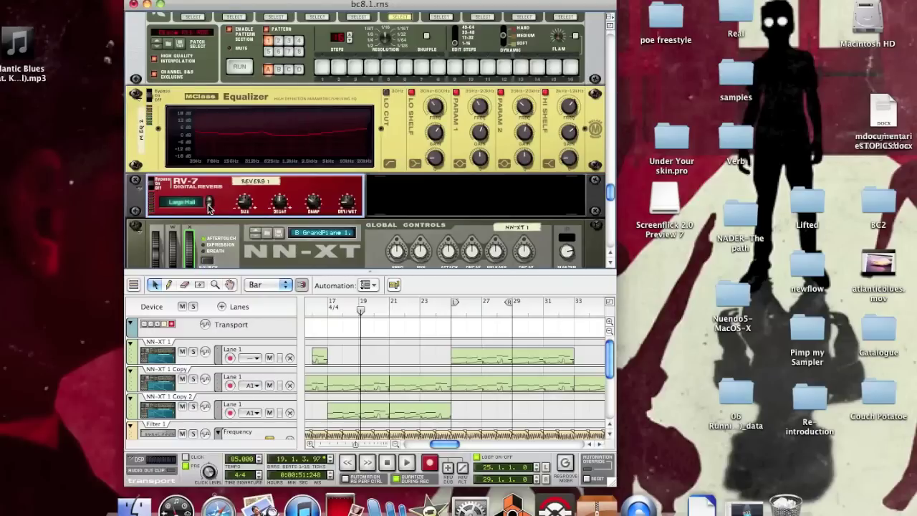
click(210, 202)
mouse_move(352, 207)
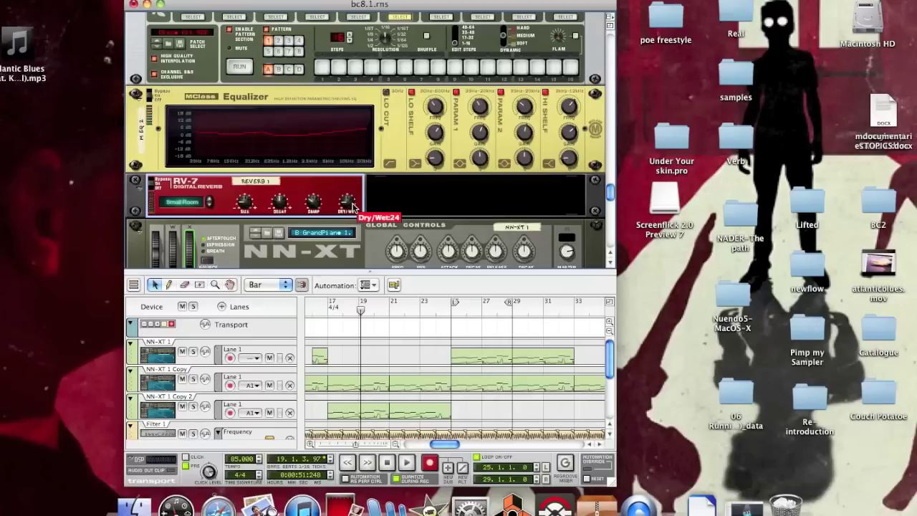
Step: Examine the sample key mapping of the NN-XT 1 sampler and the BV512 vocoder placed beneath it
scroll(353, 208, down, 5)
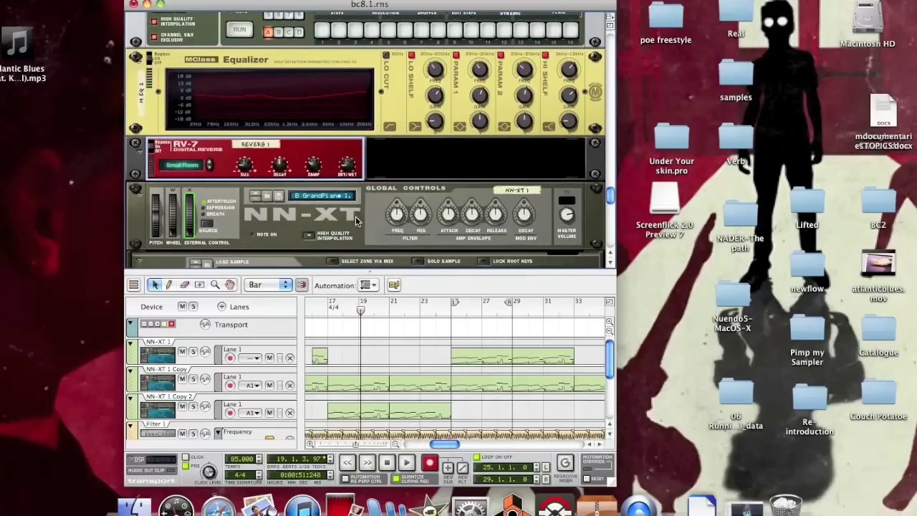
scroll(341, 197, down, 10)
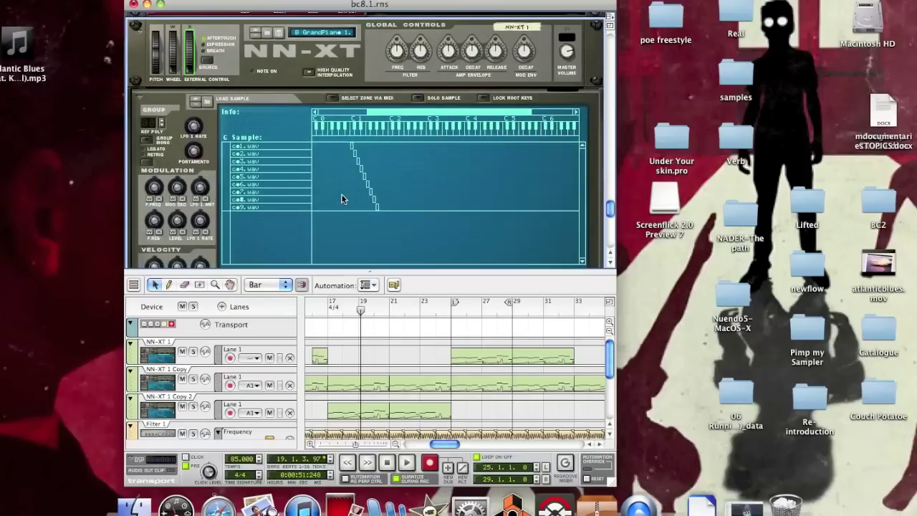
click(424, 410)
click(469, 412)
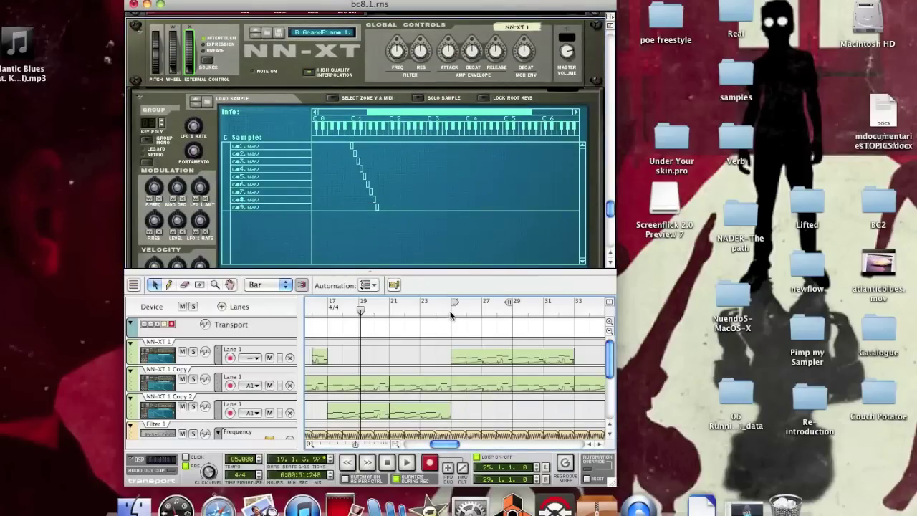
scroll(381, 227, down, 10)
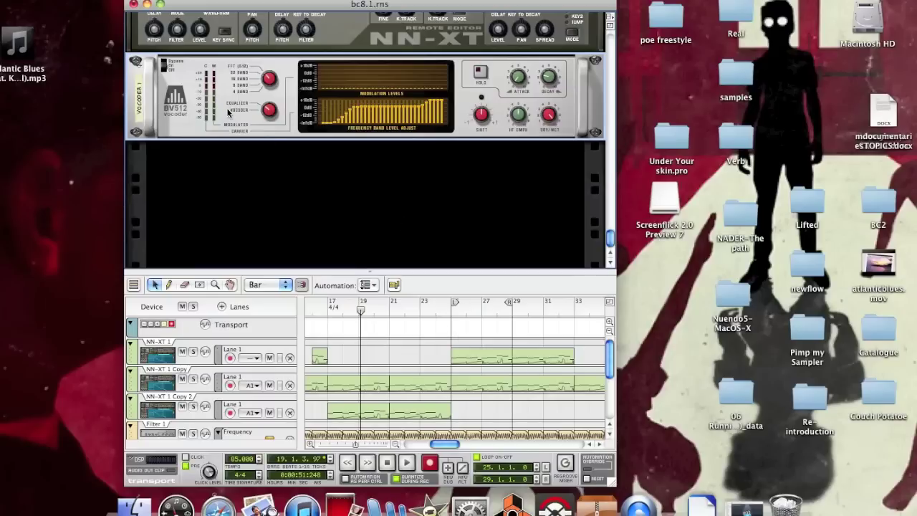
scroll(428, 260, up, 3)
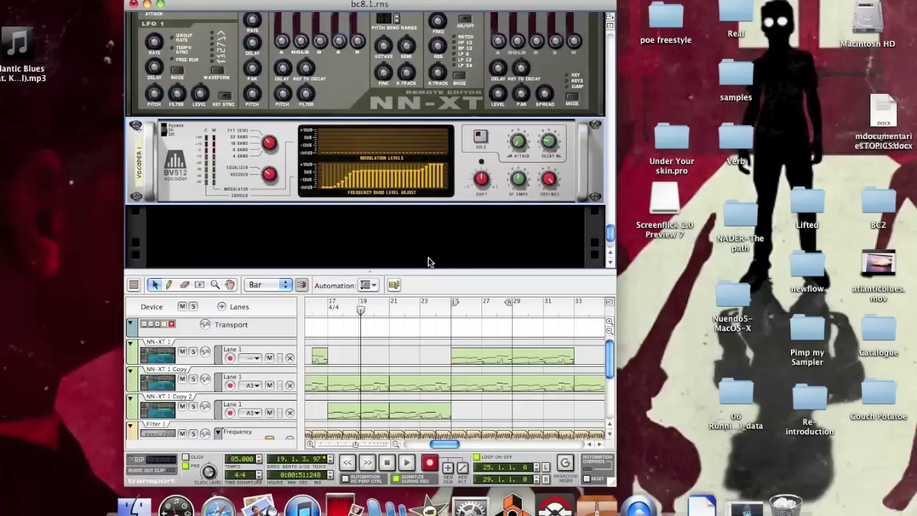
scroll(405, 242, down, 3)
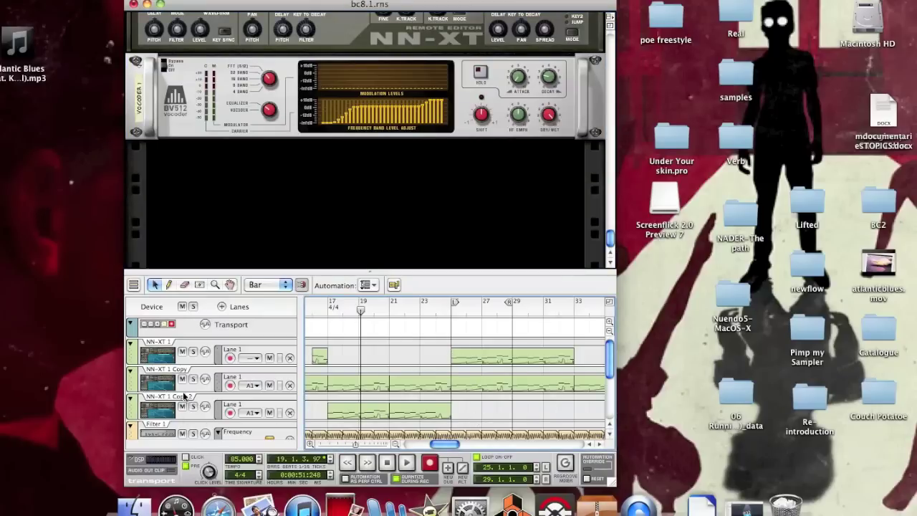
Step: Listen to the NN-XT 1 track in solo from bar 25, stop playback and unsolo it
click(193, 351)
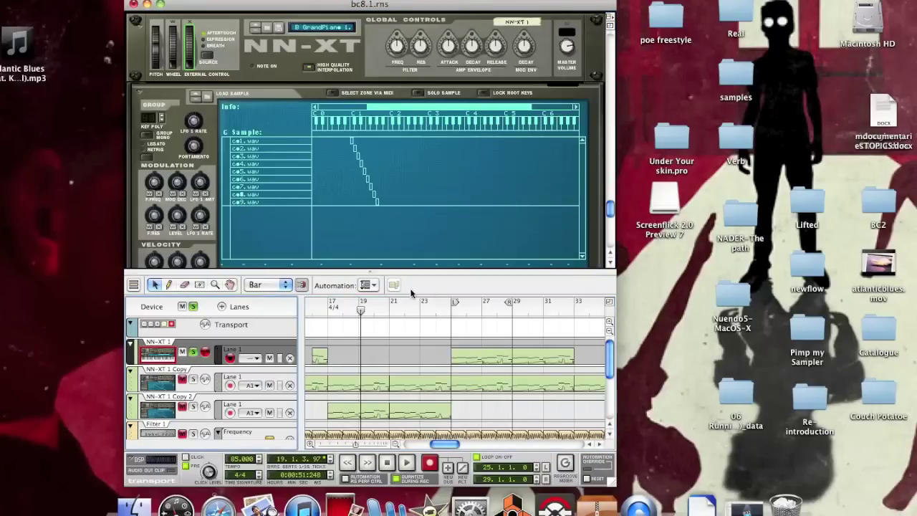
click(452, 308)
key(space)
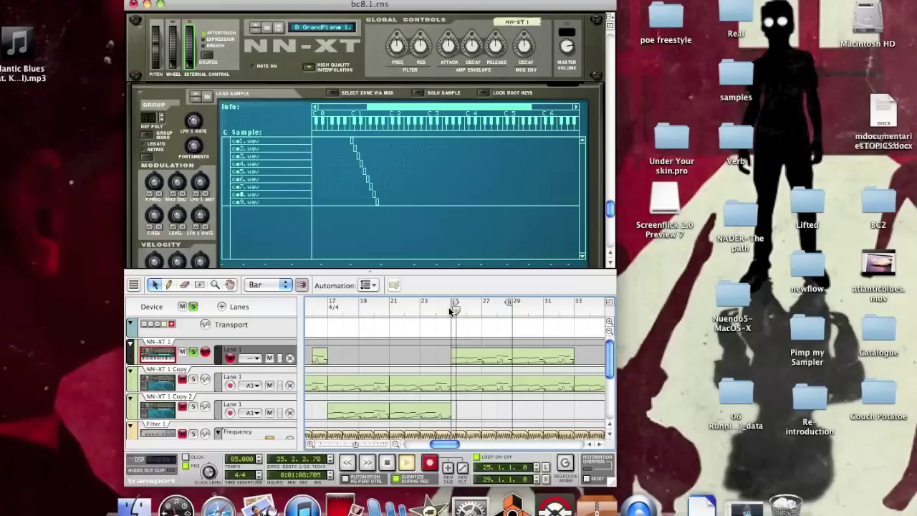
key(space)
click(192, 352)
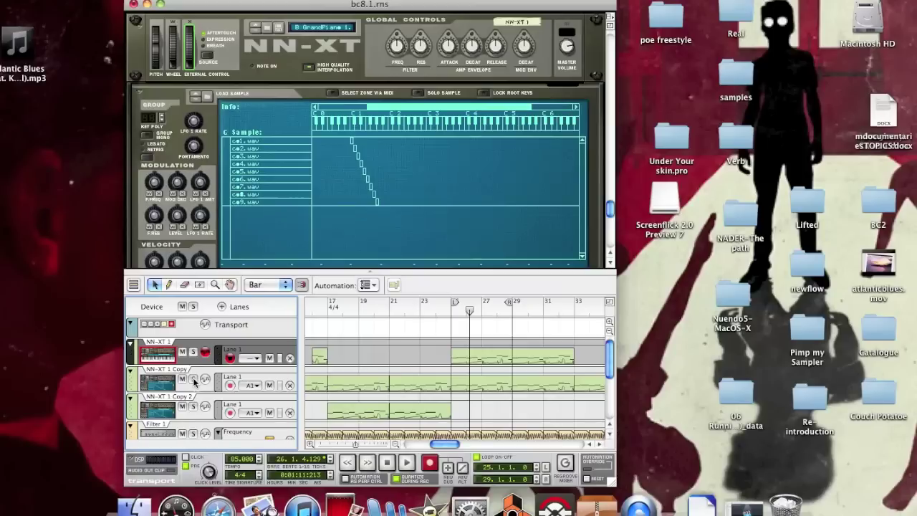
Step: Listen to the NN-XT 1 Copy track in solo from bar 25, stop playback and unsolo it
click(192, 380)
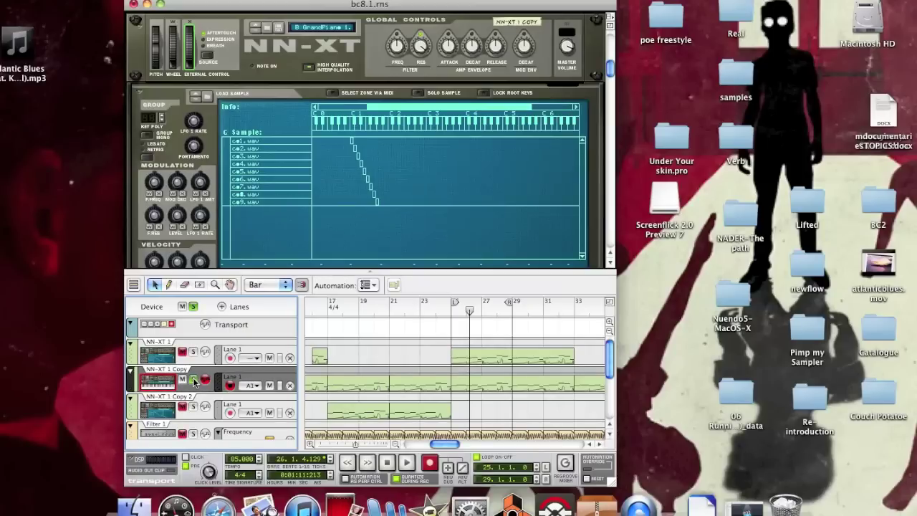
click(192, 380)
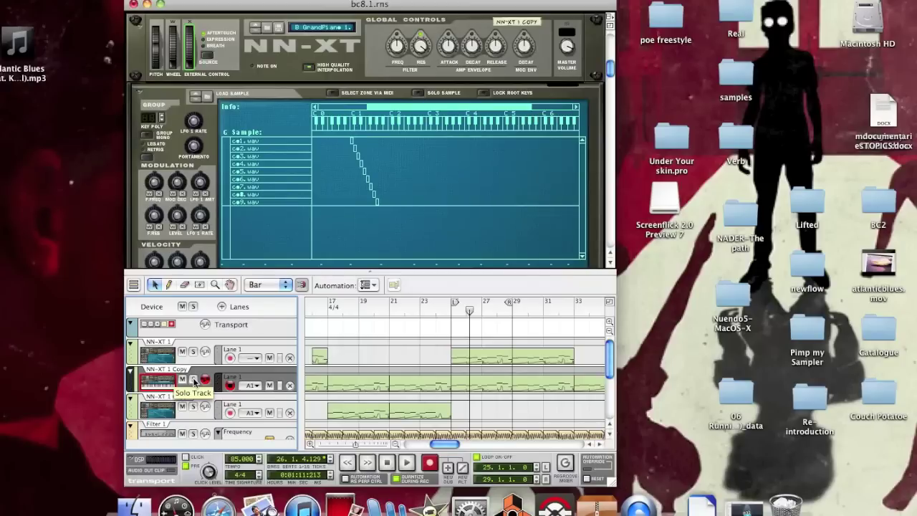
click(193, 380)
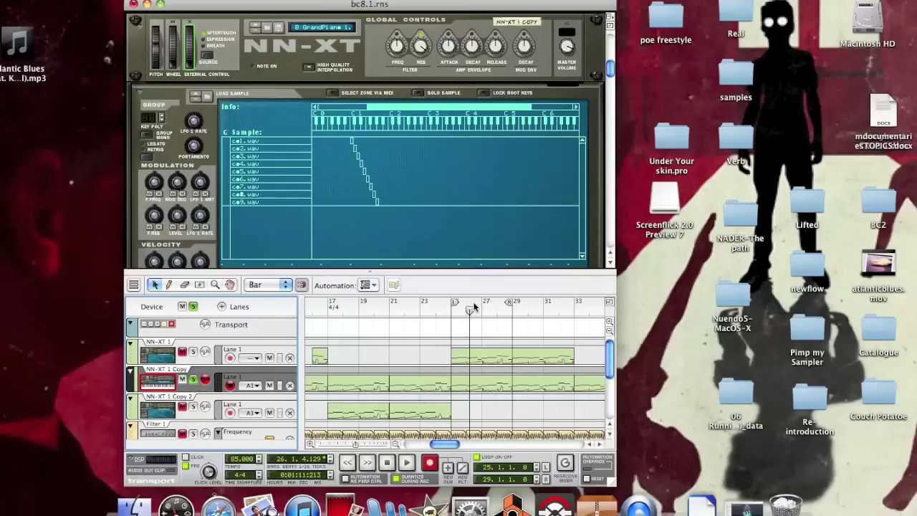
click(451, 312)
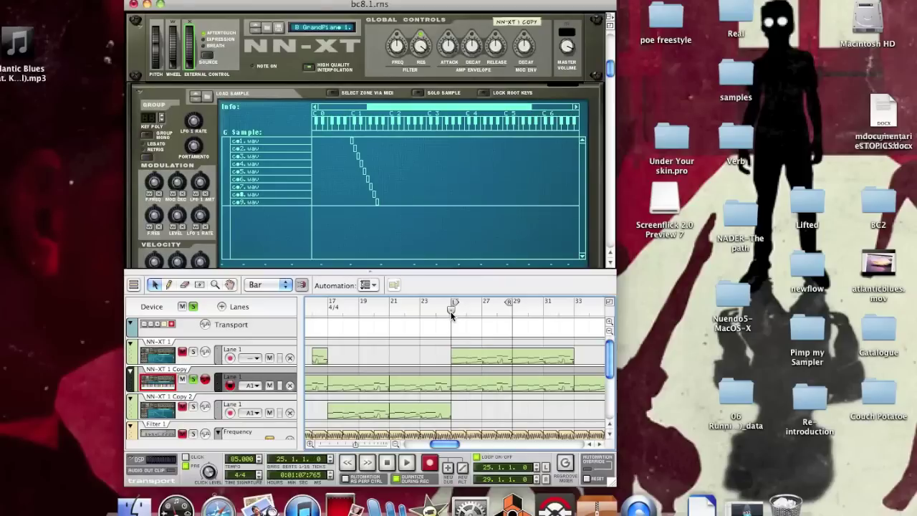
key(space)
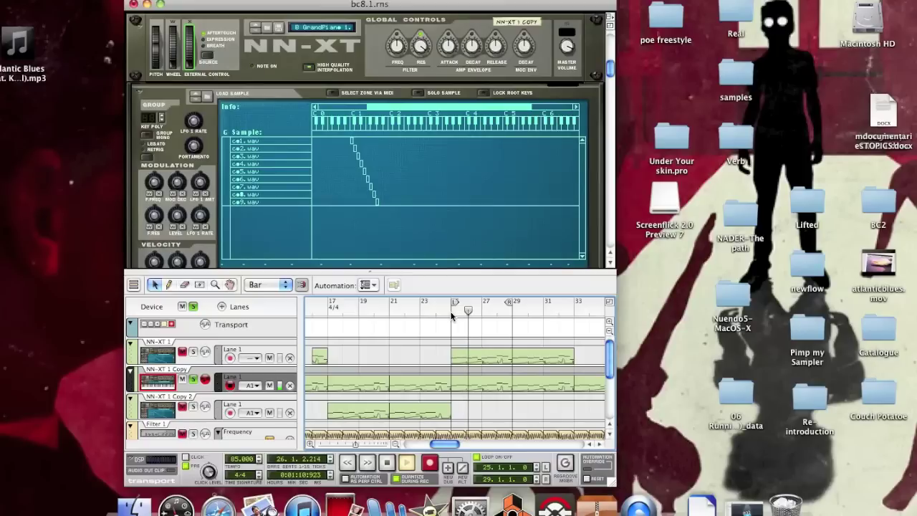
key(space)
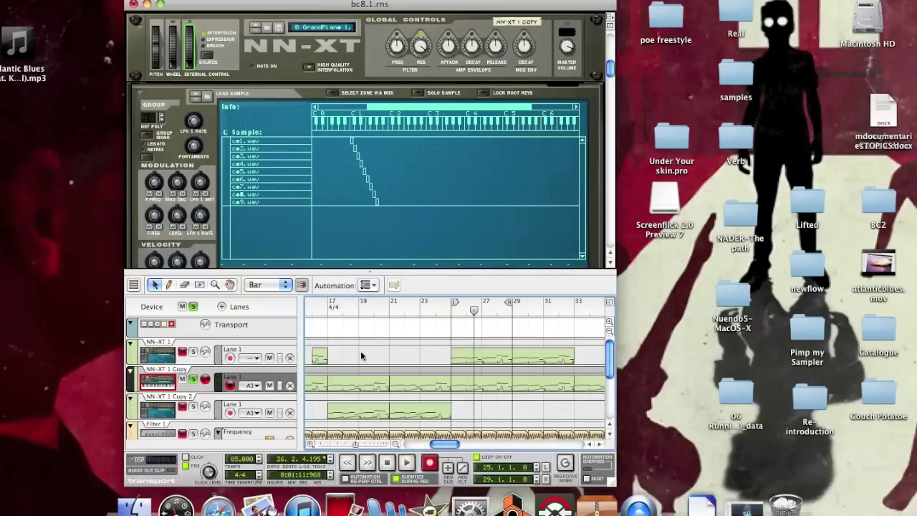
click(193, 380)
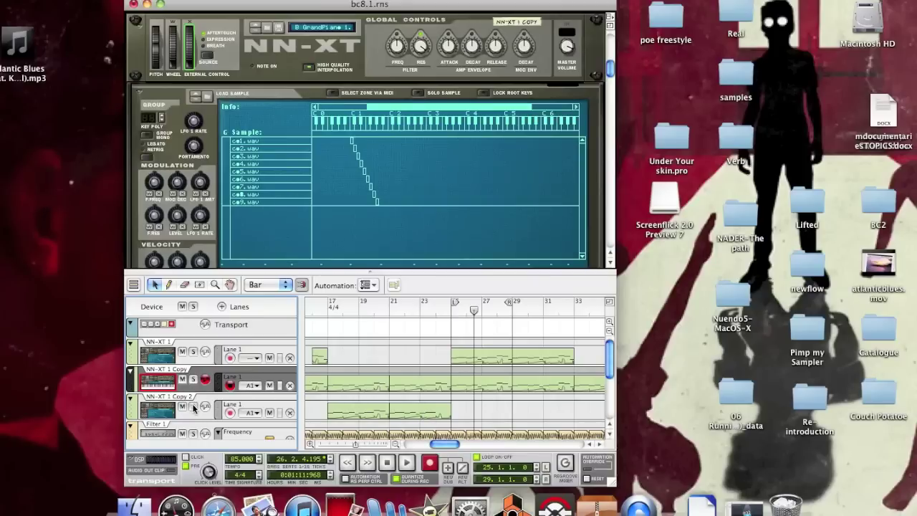
Step: Listen to the NN-XT 1 Copy 2 track in solo from bar 17, stop playback and unsolo it
click(193, 406)
click(328, 308)
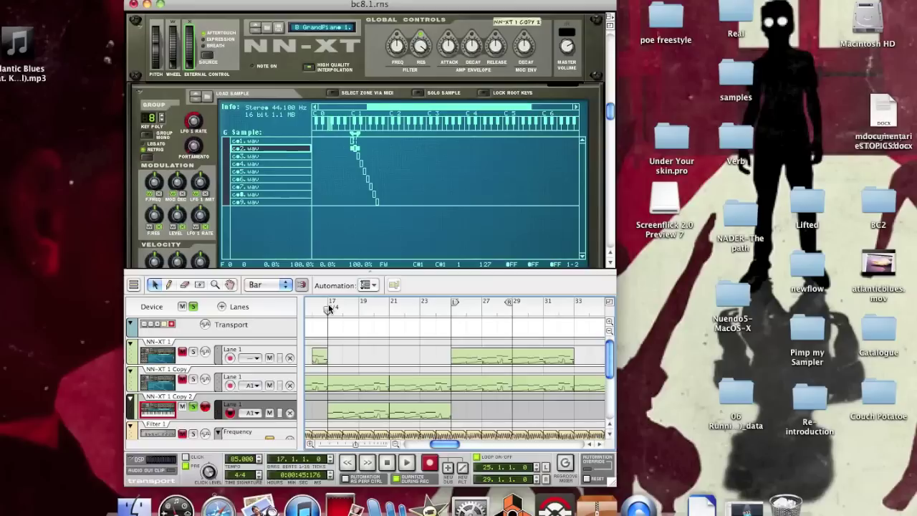
key(space)
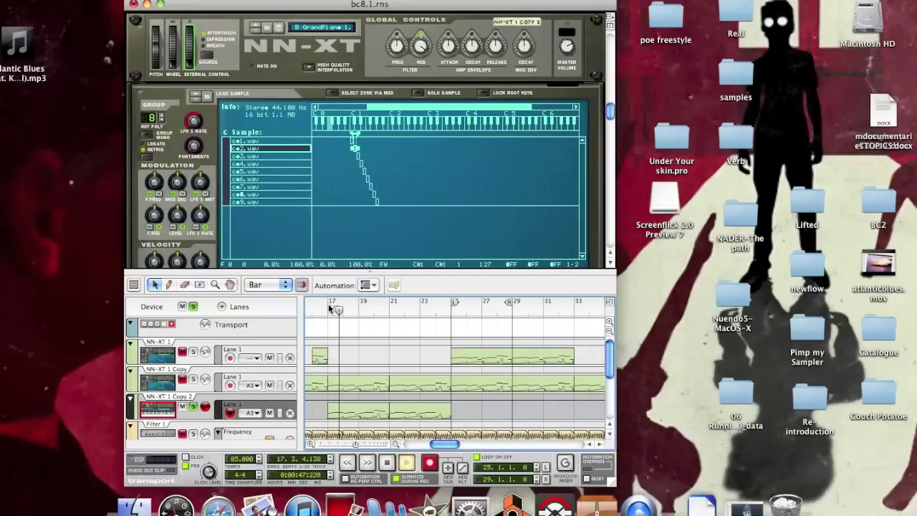
key(space)
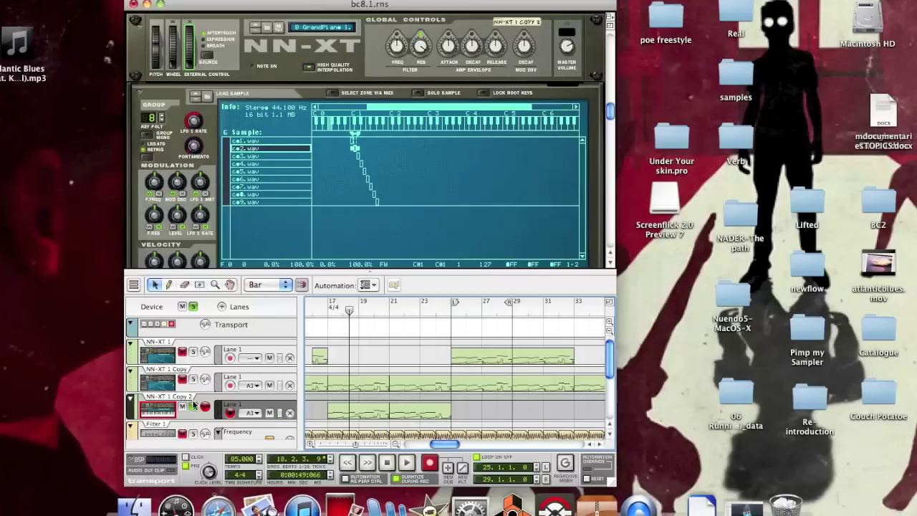
click(194, 406)
Step: Look over the BV512 vocoder beneath NN-XT 1 Copy 2 and the list of devices that can be created
scroll(370, 242, down, 5)
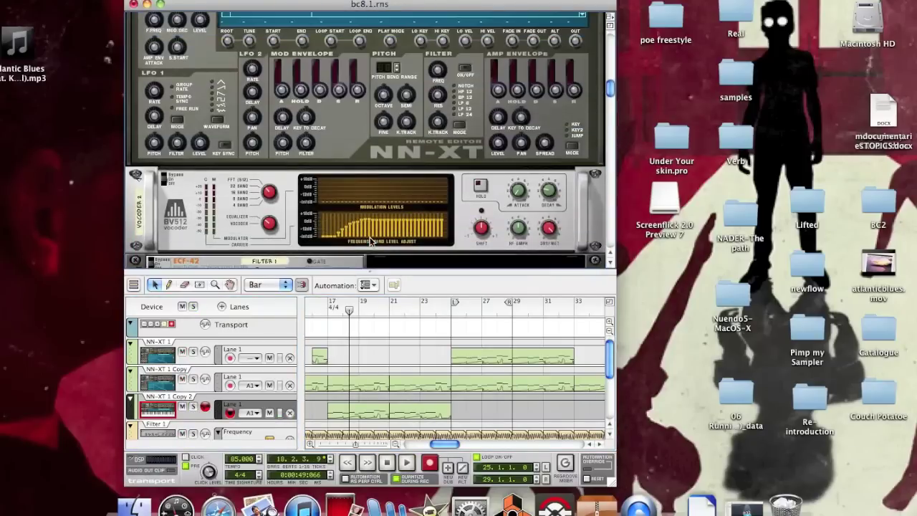
click(154, 1)
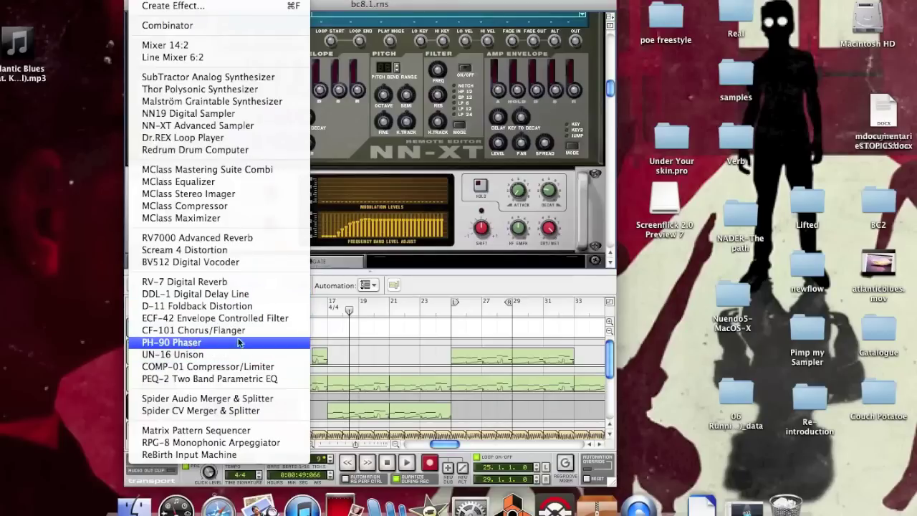
click(402, 346)
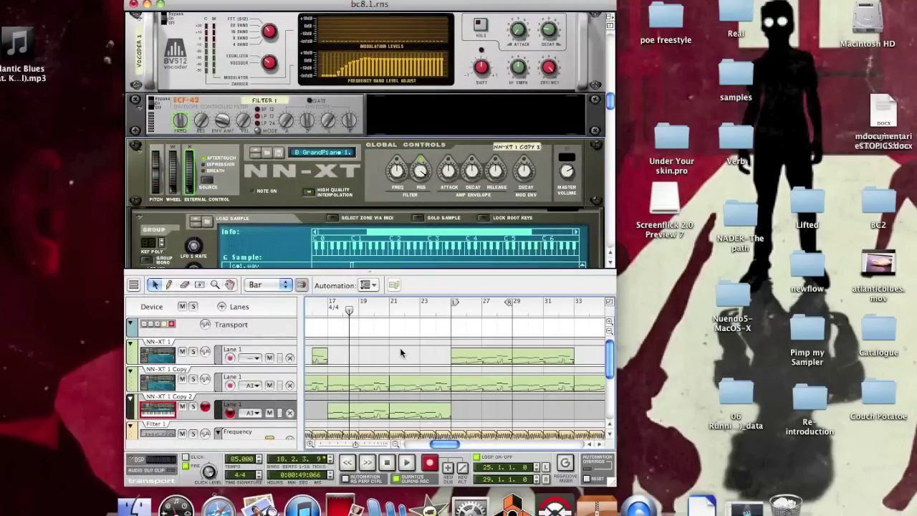
Step: Examine the SubTractor 1 clip at bar 17 and the NN-XT 2 clip at bar 25, and clear the selection
scroll(399, 347, down, 5)
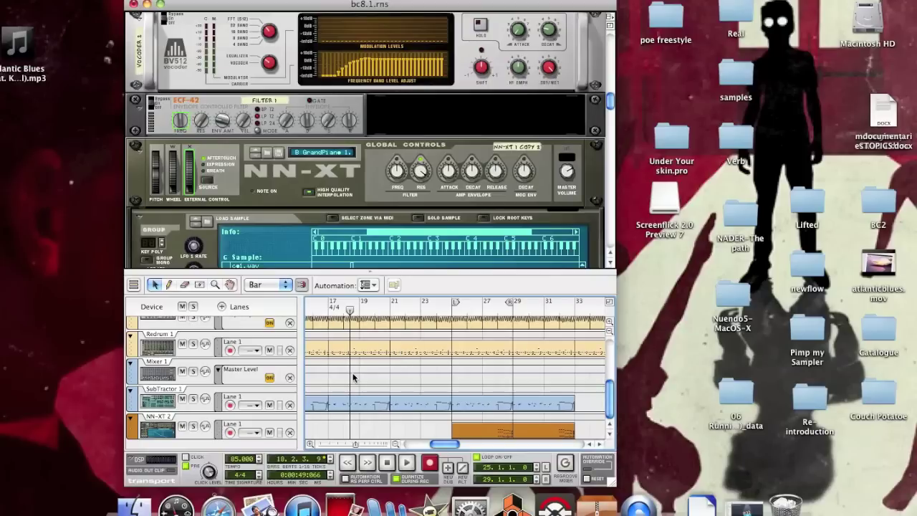
click(352, 403)
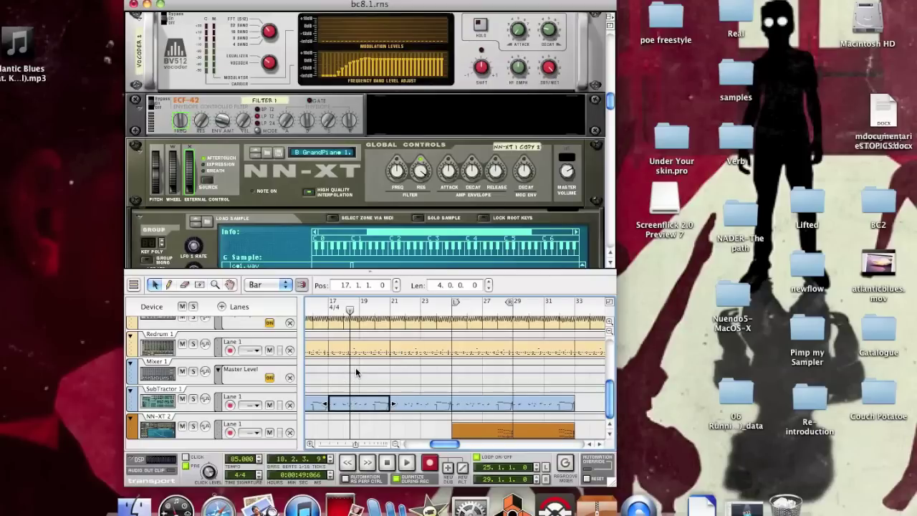
scroll(350, 385, up, 2)
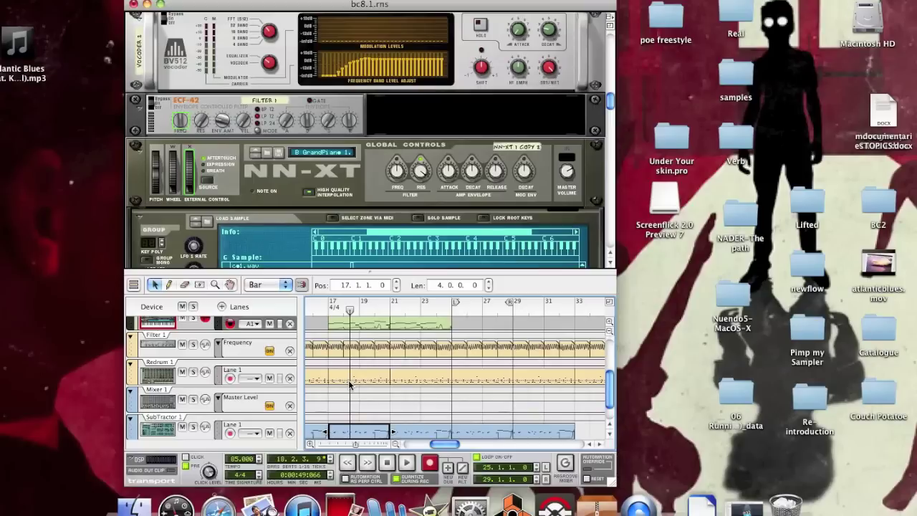
scroll(350, 386, down, 2)
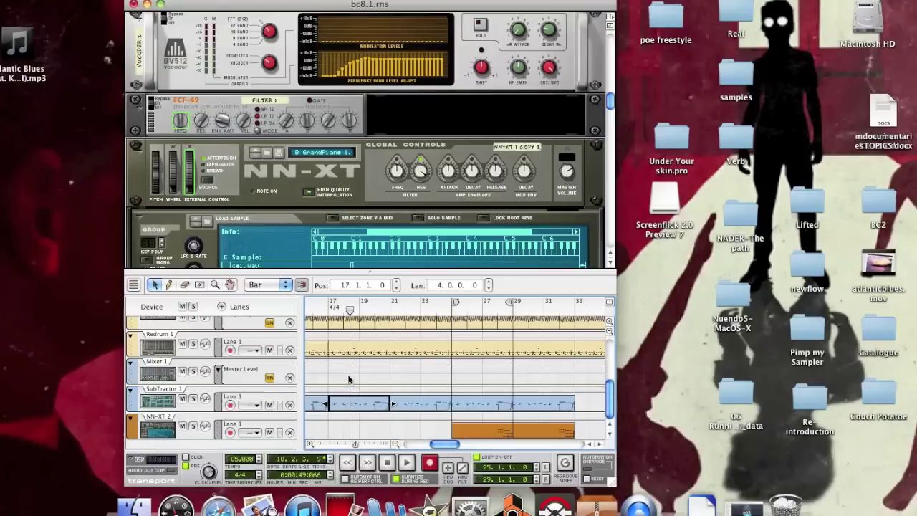
click(491, 435)
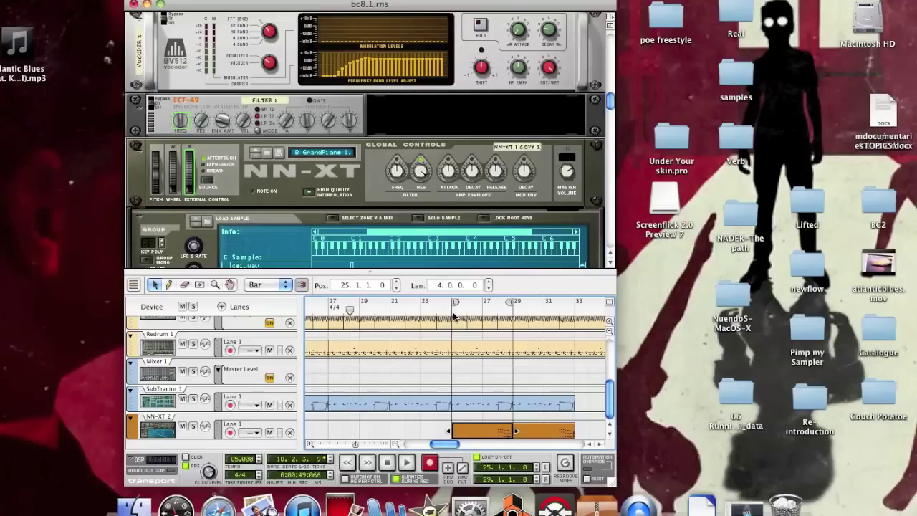
click(371, 379)
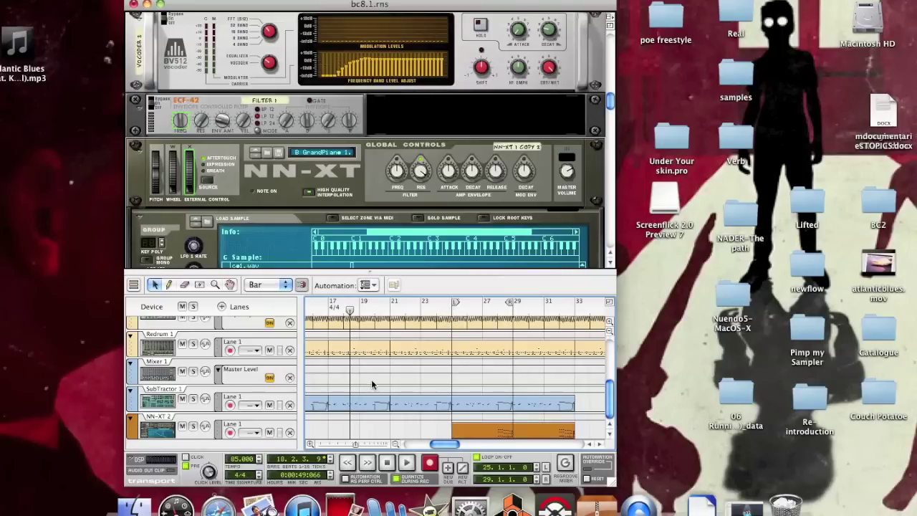
scroll(372, 385, up, 5)
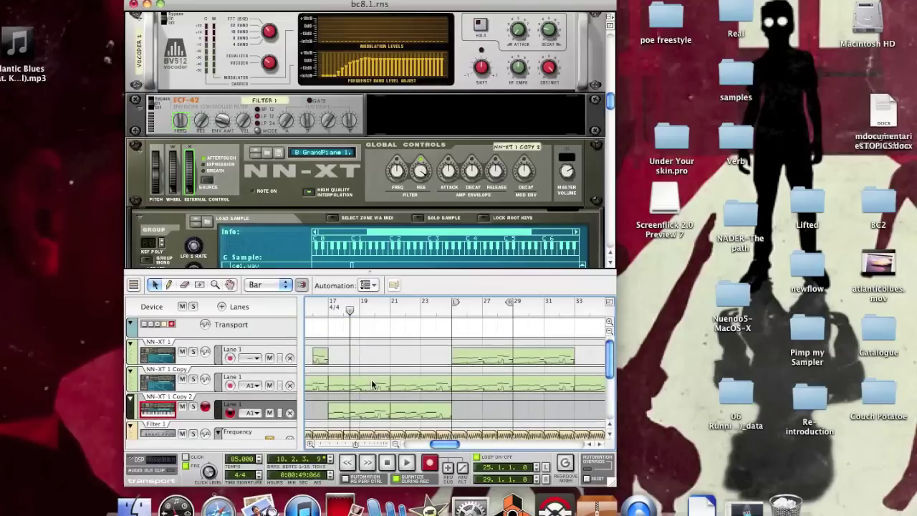
Step: Play the full beat from bar 17, solo NN-XT 1 Copy 2 during playback, stop and unsolo it
click(192, 419)
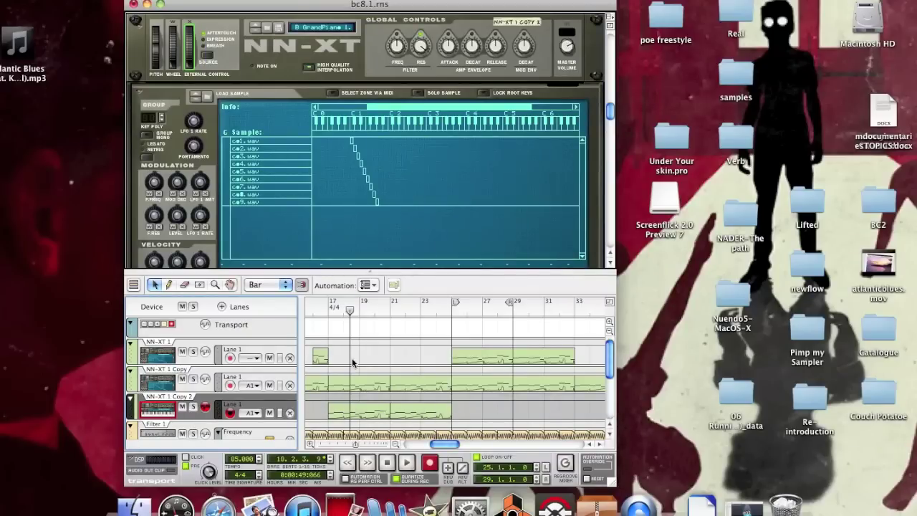
click(330, 308)
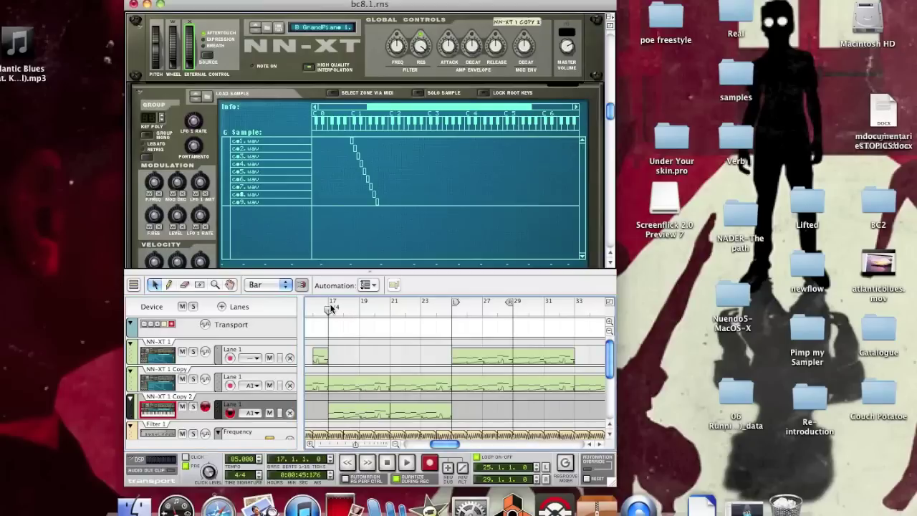
key(space)
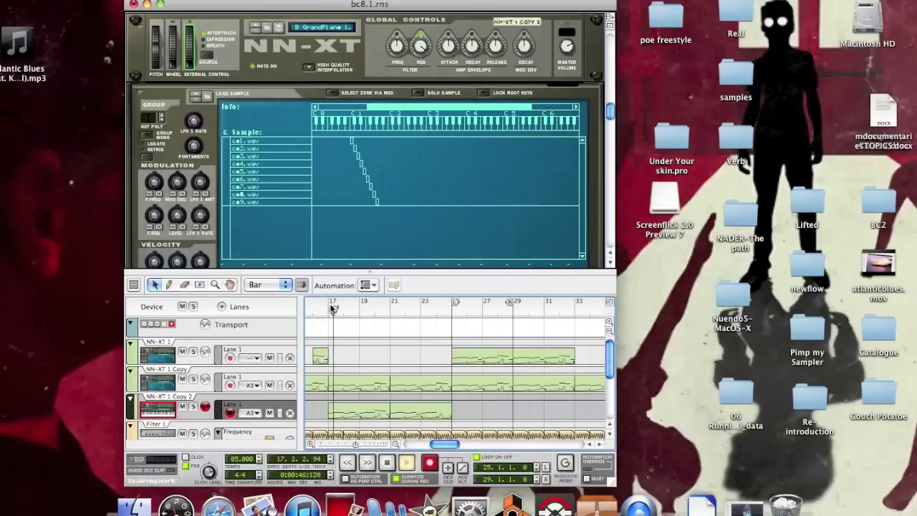
click(192, 407)
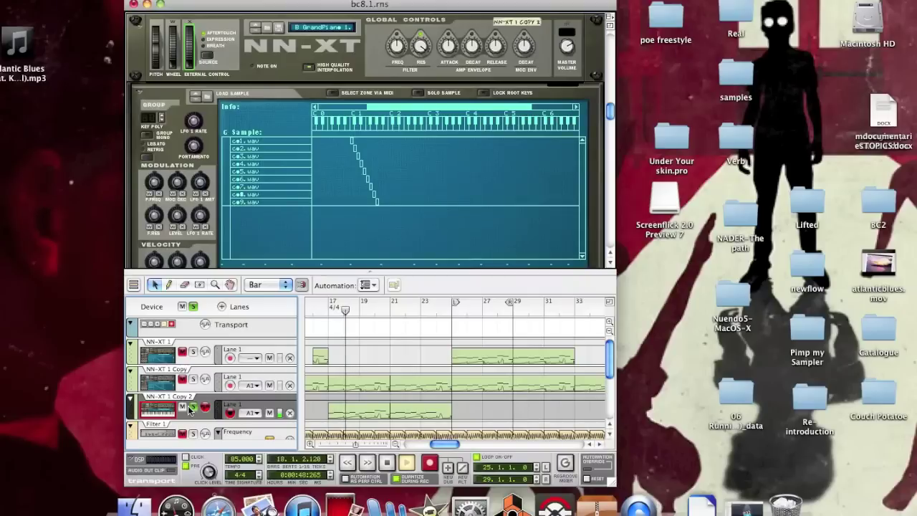
key(space)
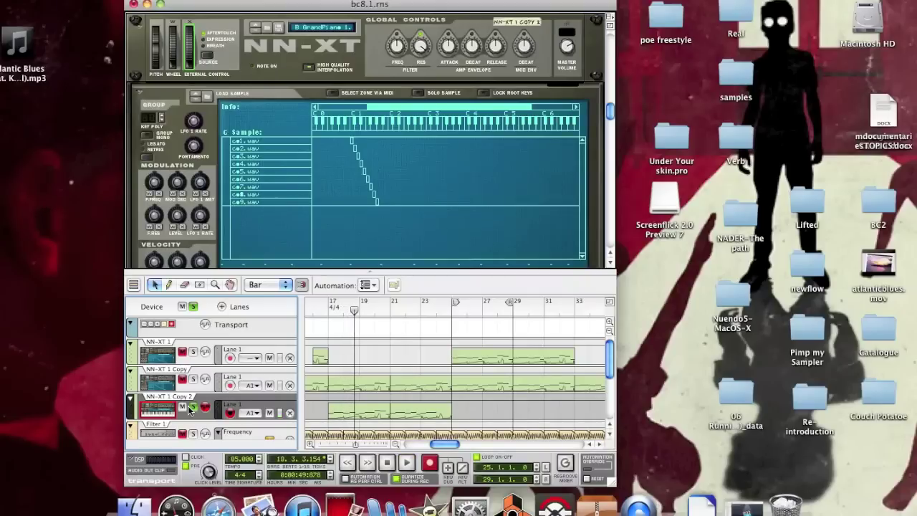
click(192, 408)
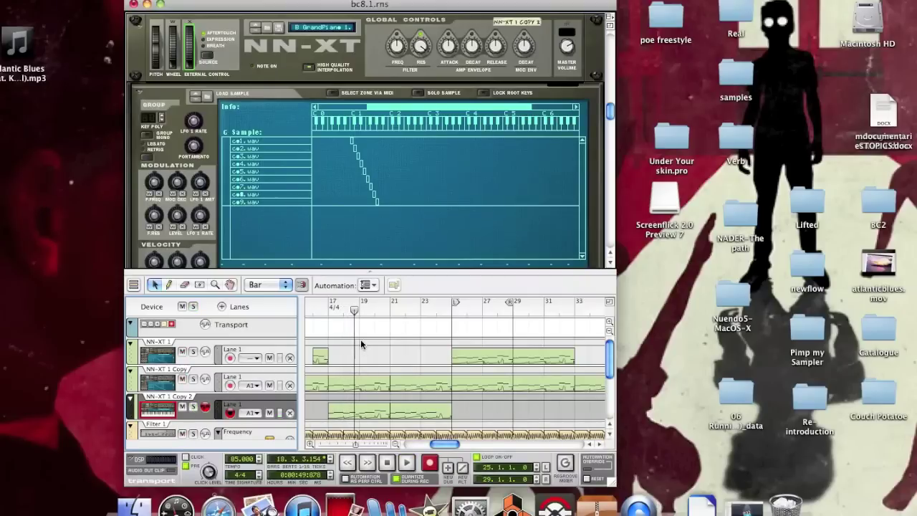
scroll(360, 339, down, 5)
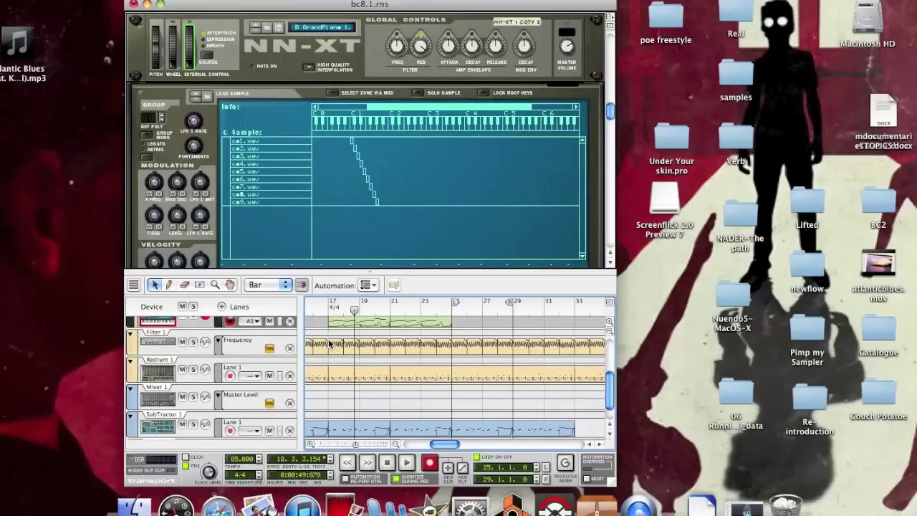
scroll(329, 344, up, 2)
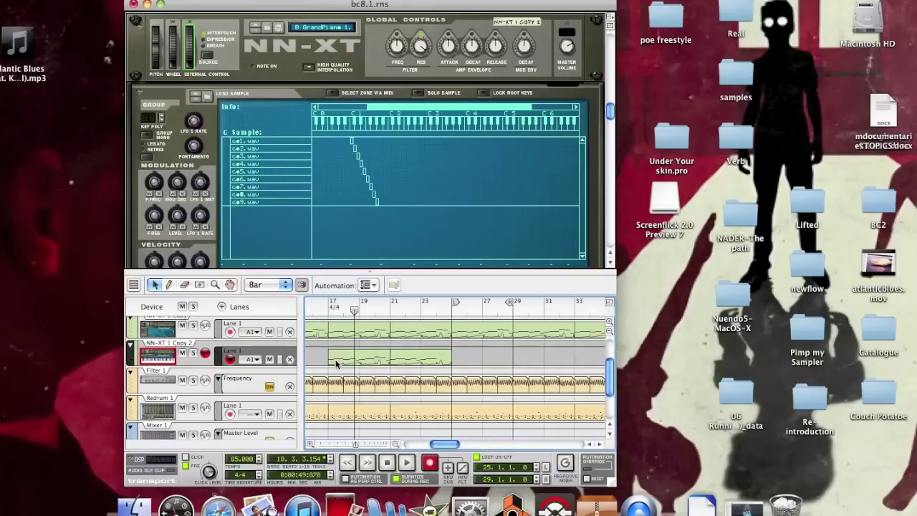
scroll(336, 364, up, 3)
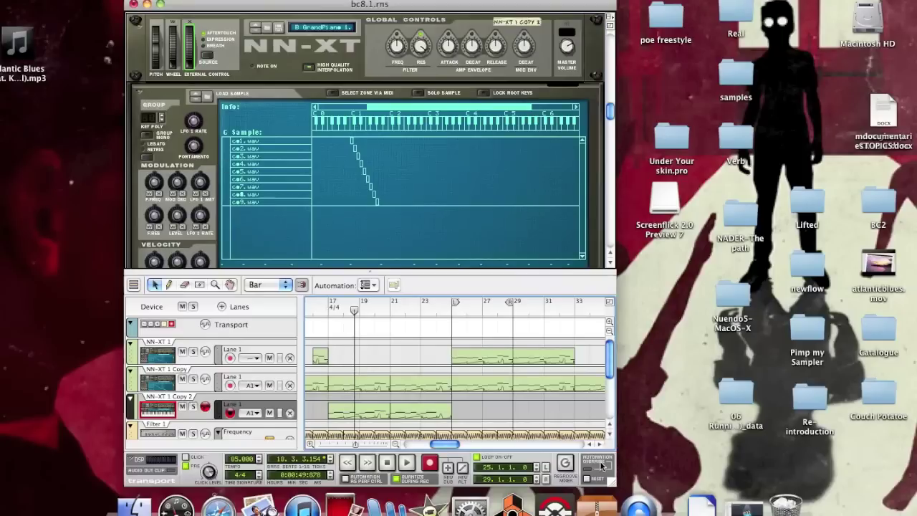
click(637, 506)
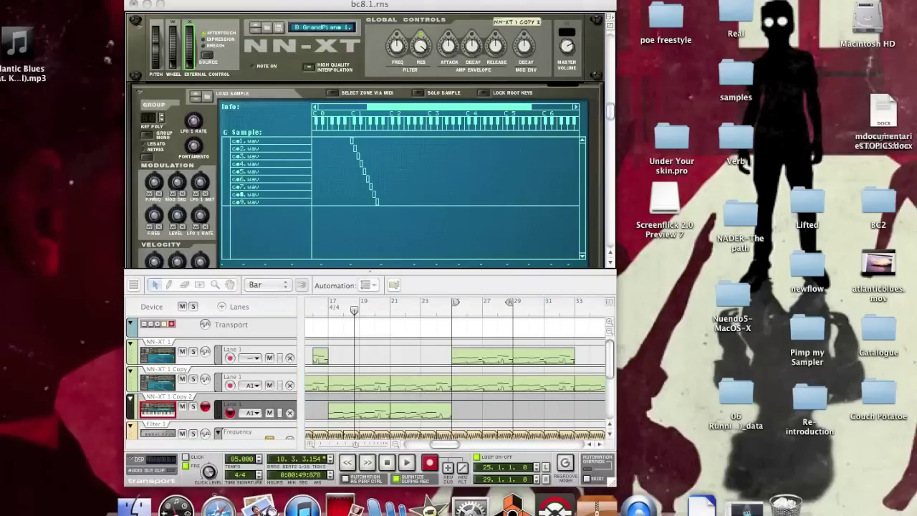
click(133, 0)
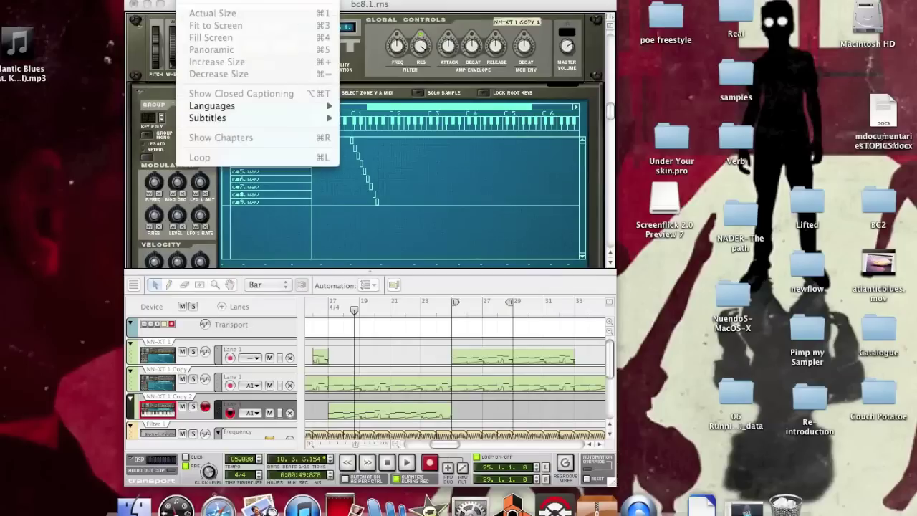
click(134, 0)
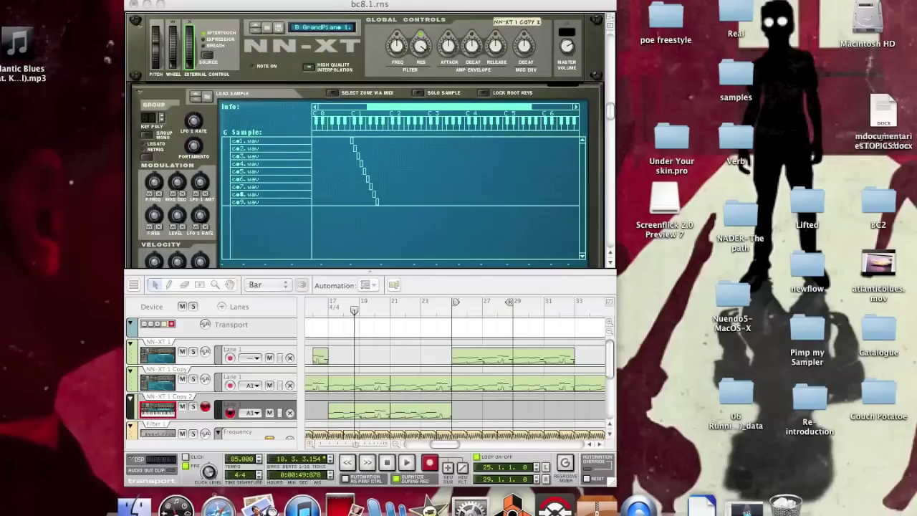